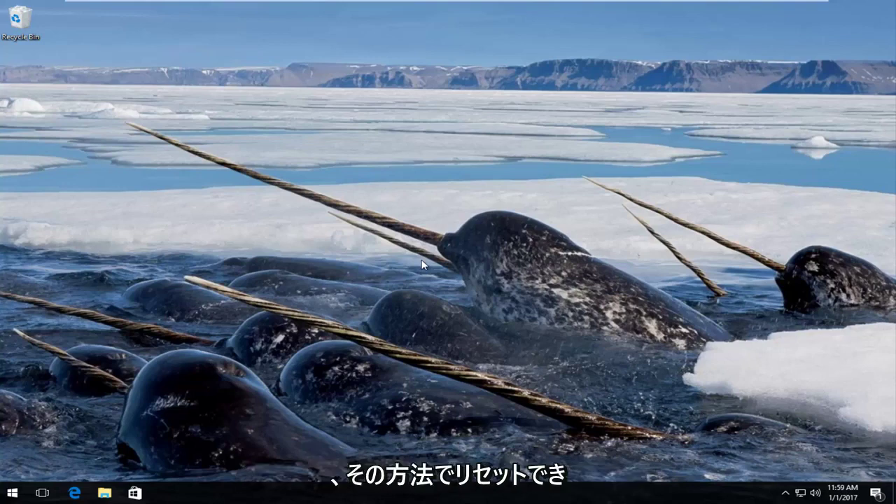
Step: Open Command Prompt as administrator and release the current IP address with ipconfig /release
{"action": "left_click", "coordinate": [519, 250]}
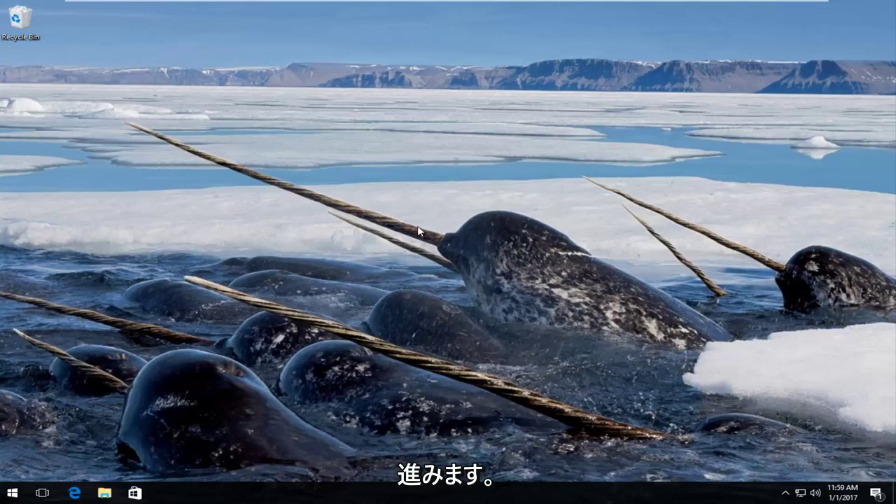
{"action": "right_click", "coordinate": [12, 495]}
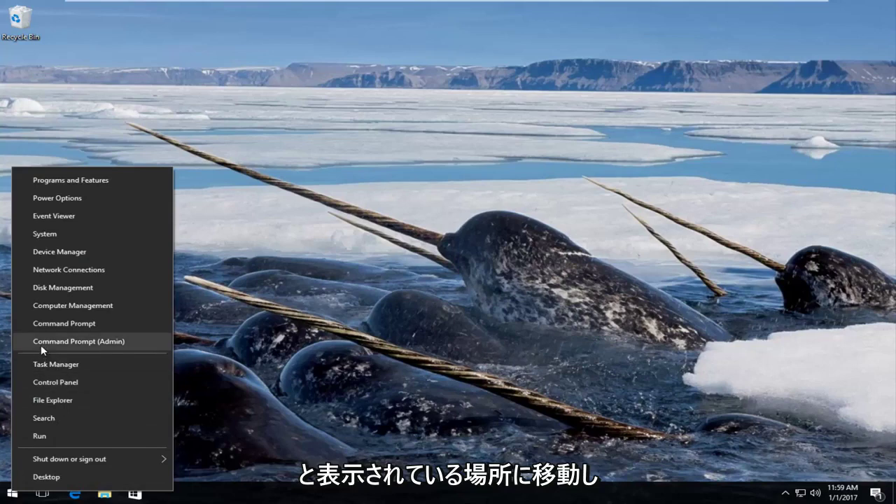
{"action": "left_click", "coordinate": [103, 341]}
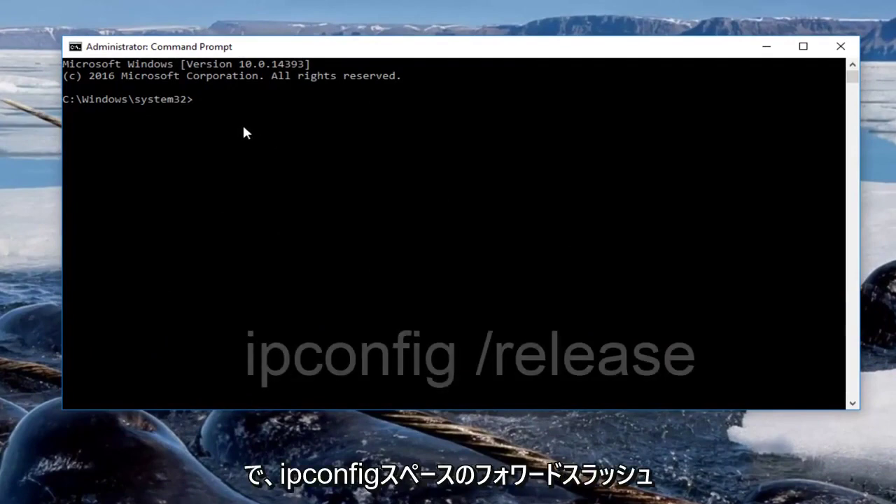
{"action": "type", "text": "ipco"}
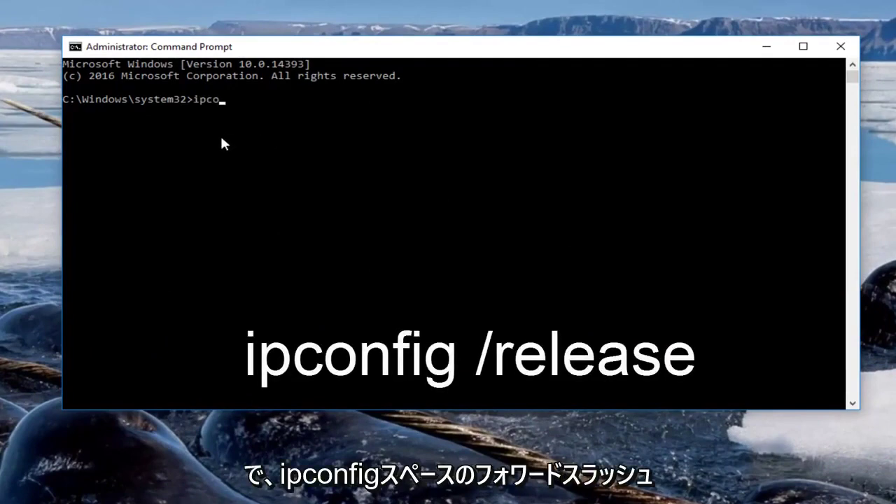
{"action": "type", "text": "nfig /release"}
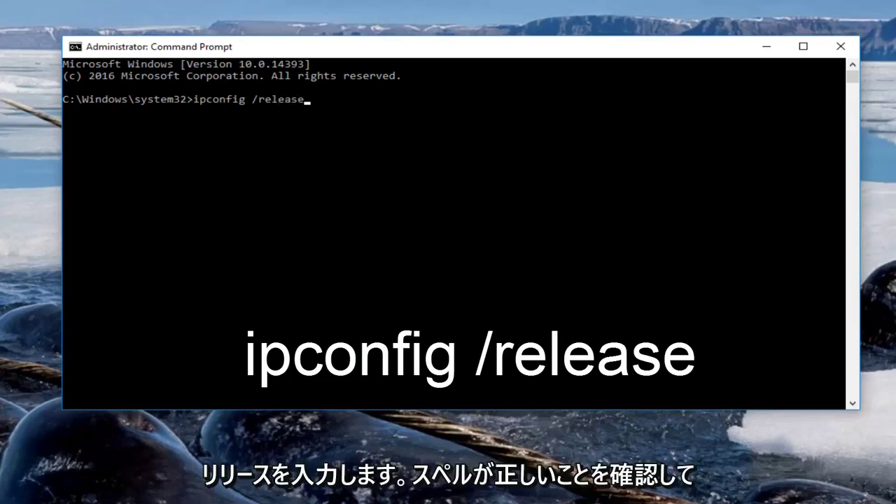
{"action": "key", "text": "Return"}
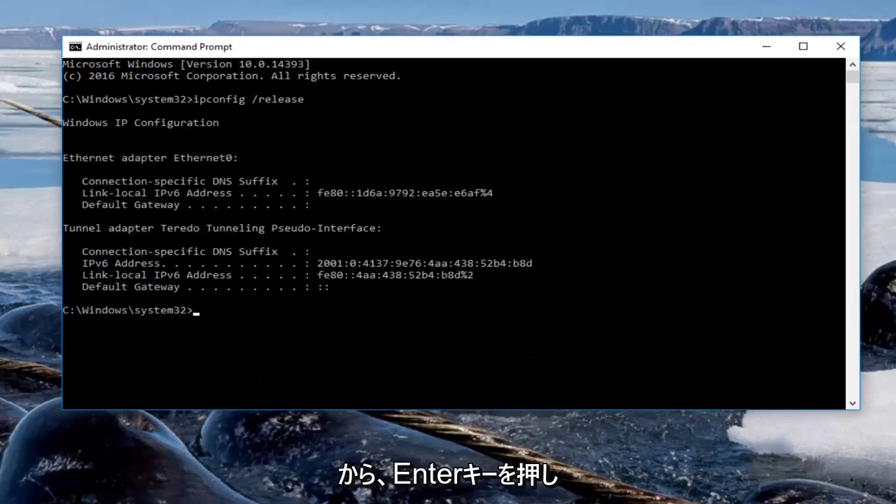
Step: Run ipconfig /all to list the full IP configuration of all network adapters
{"action": "type", "text": "ipcon"}
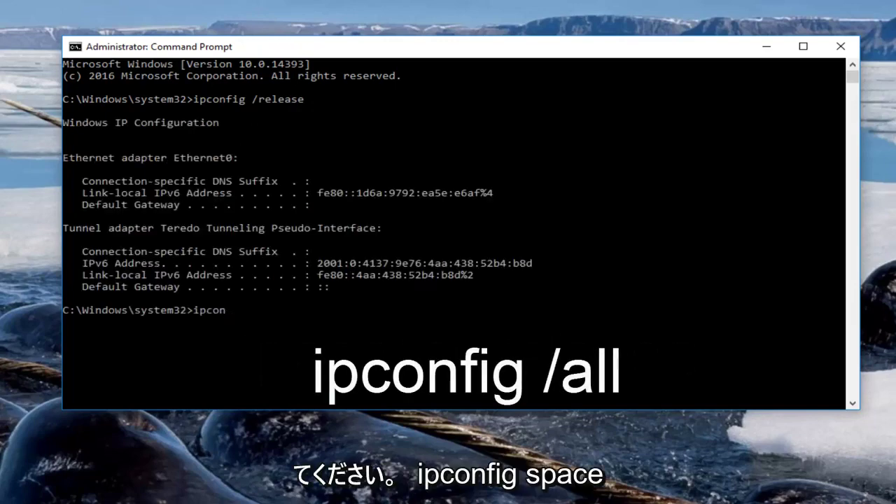
{"action": "type", "text": "fig"}
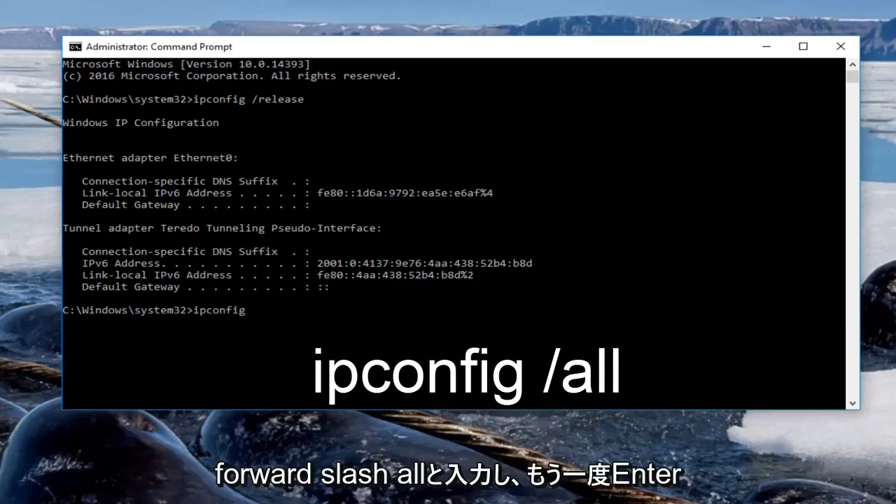
{"action": "type", "text": " /all"}
{"action": "key", "text": "Return"}
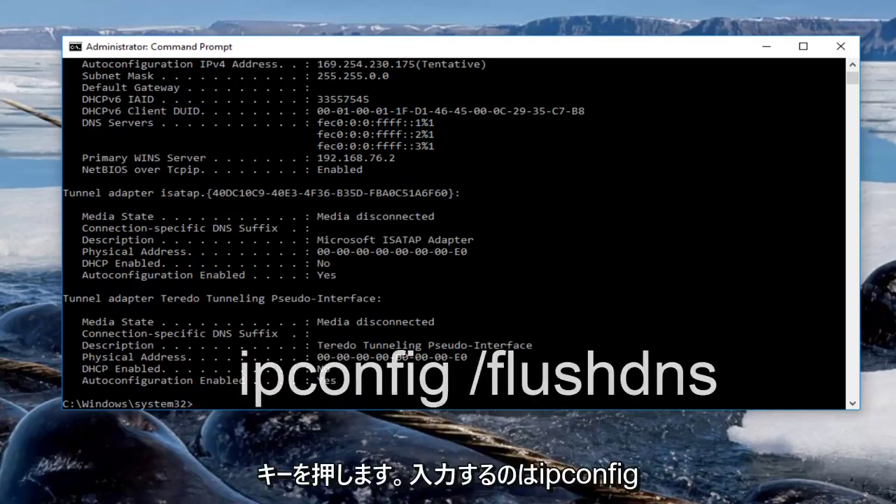
Step: Flush the DNS resolver cache by running ipconfig /flushdns
{"action": "type", "text": "ipconfig"}
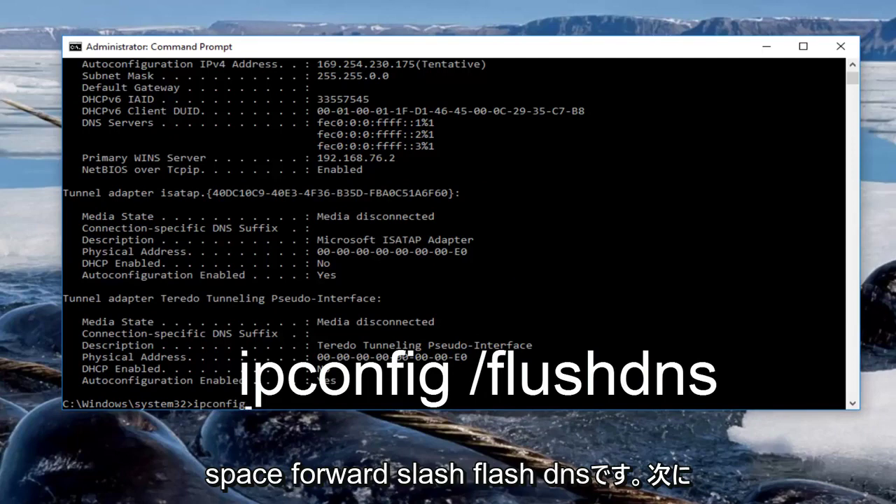
{"action": "type", "text": " /flushdns"}
{"action": "key", "text": "Return"}
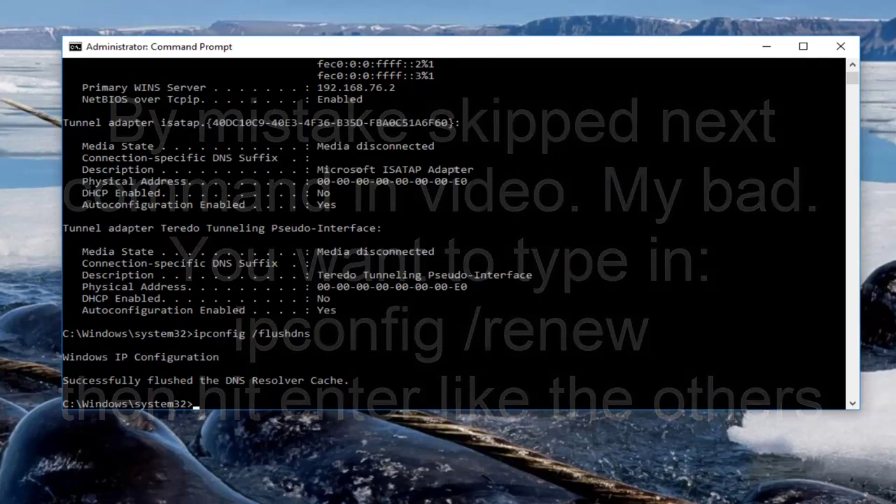
{"action": "type", "text": "net int"}
{"action": "key", "text": "BackSpace"}
{"action": "key", "text": "BackSpace"}
{"action": "key", "text": "BackSpace"}
{"action": "key", "text": "BackSpace"}
{"action": "key", "text": "BackSpace"}
{"action": "key", "text": "BackSpace"}
{"action": "key", "text": "BackSpace"}
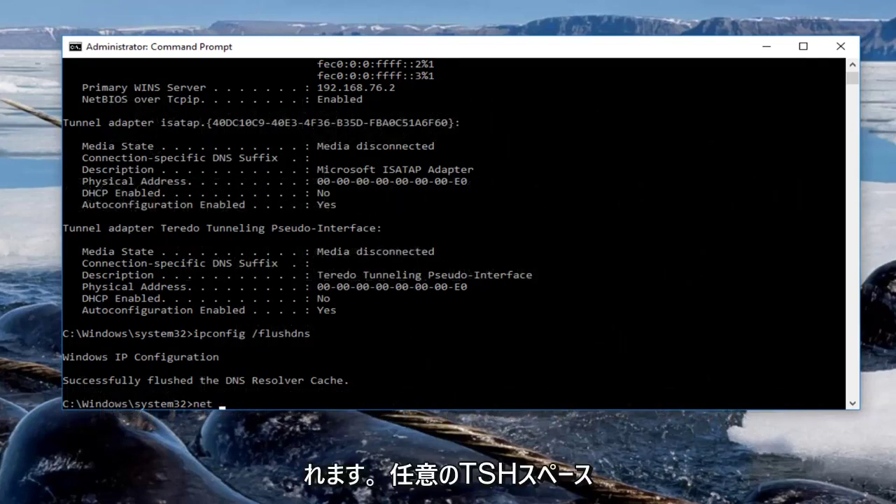
Step: Run the command netsh int ip set dns at the elevated prompt
{"action": "type", "text": "nets"}
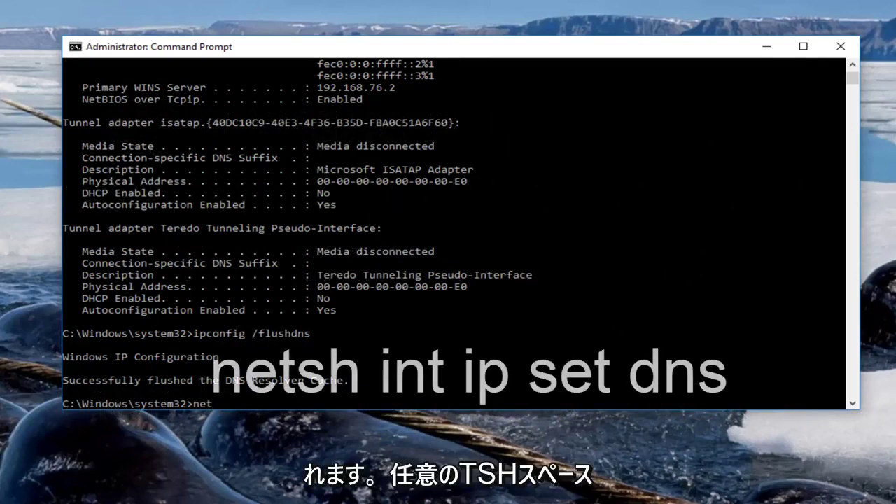
{"action": "type", "text": "h "}
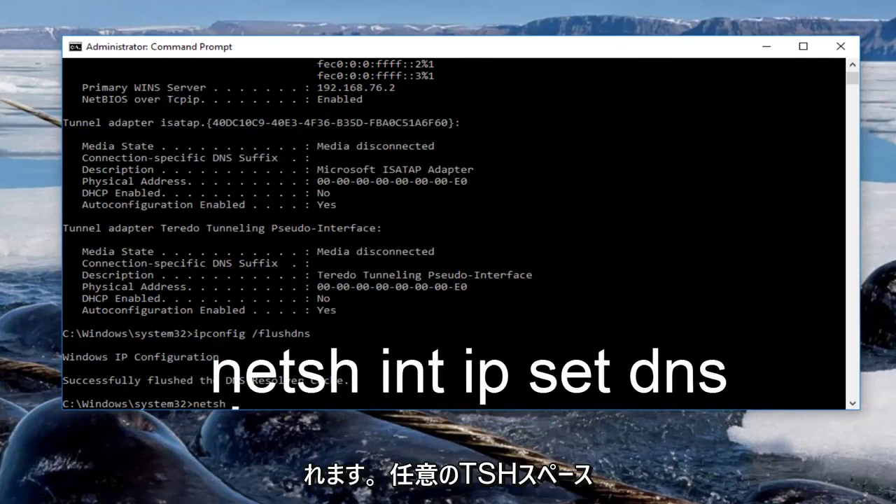
{"action": "type", "text": "int"}
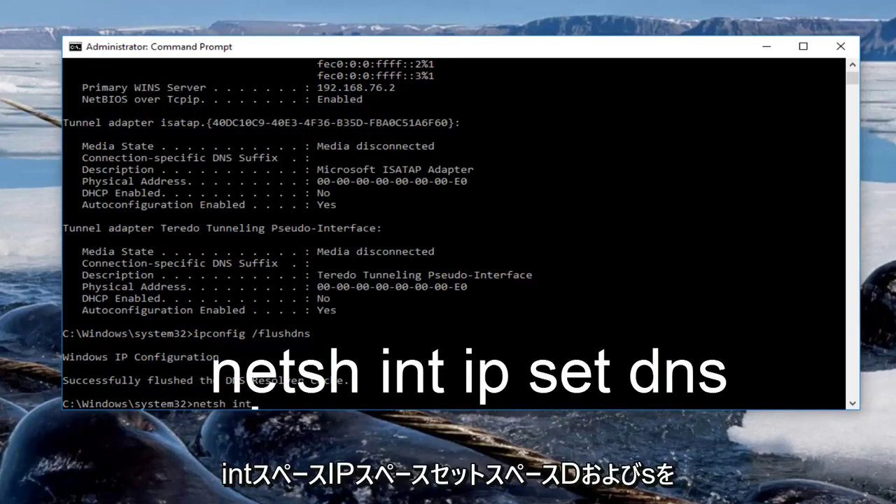
{"action": "type", "text": " ip set dns"}
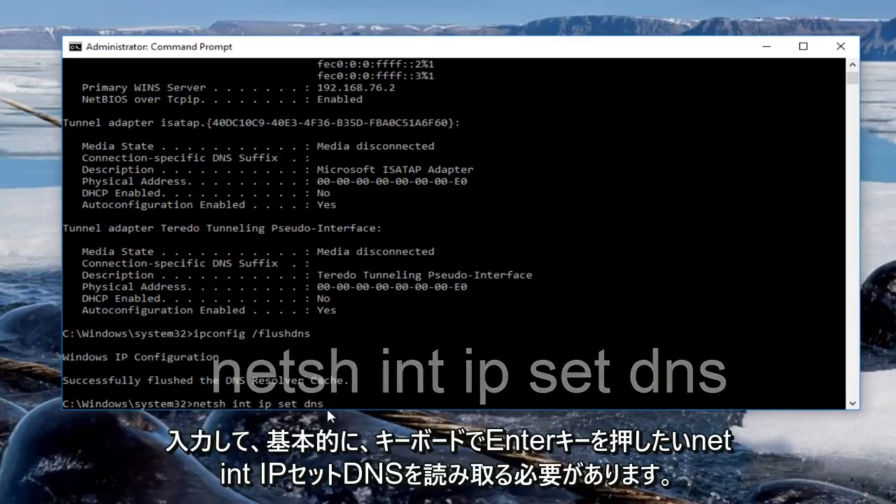
{"action": "key", "text": "Return"}
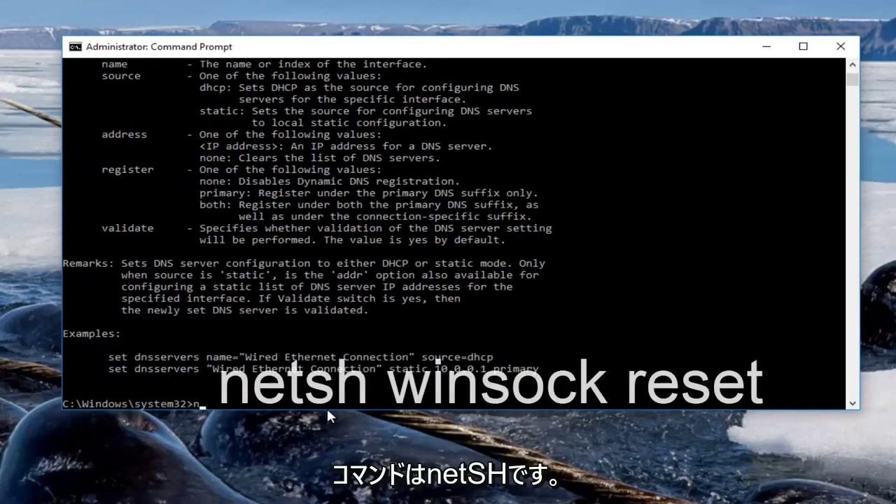
Step: Reset the Winsock catalog by running netsh winsock reset
{"action": "type", "text": "netsh"}
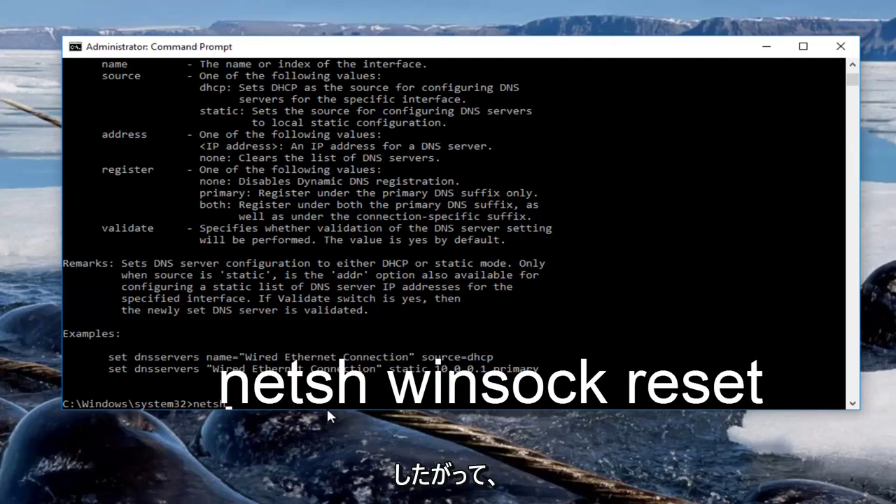
{"action": "type", "text": " w"}
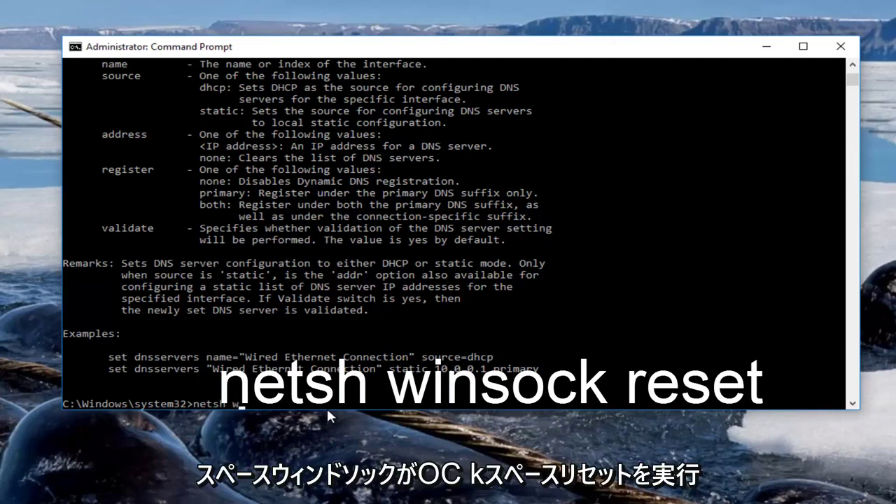
{"action": "type", "text": "insock"}
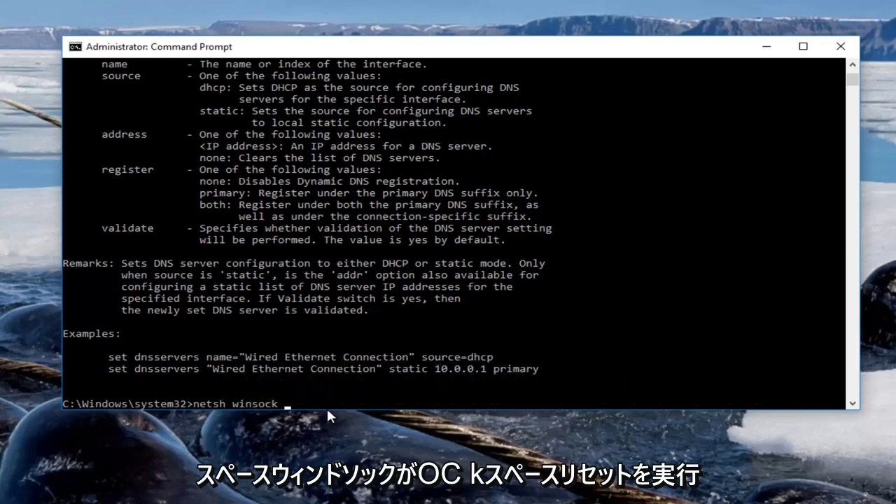
{"action": "type", "text": " reset"}
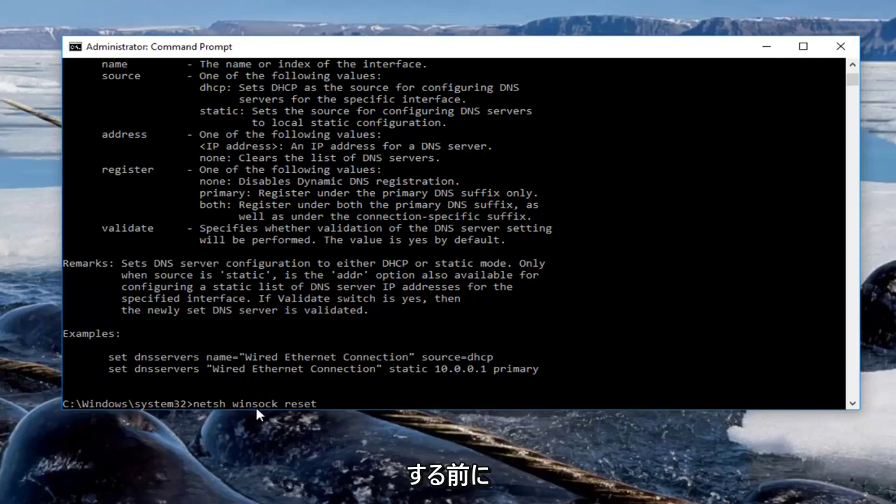
{"action": "key", "text": "Return"}
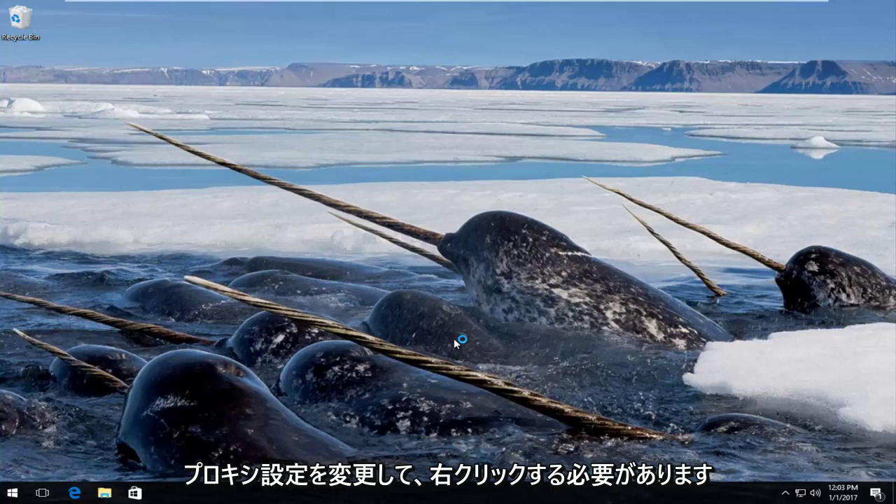
Step: Open the Internet Protocol Version 4 (TCP/IPv4) properties of the Ethernet0 adapter from Network Connections
{"action": "right_click", "coordinate": [10, 495]}
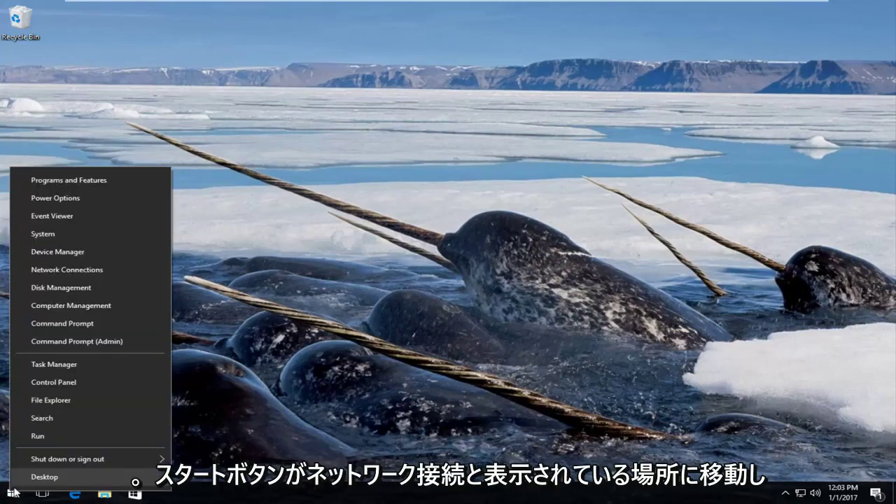
{"action": "left_click", "coordinate": [55, 272]}
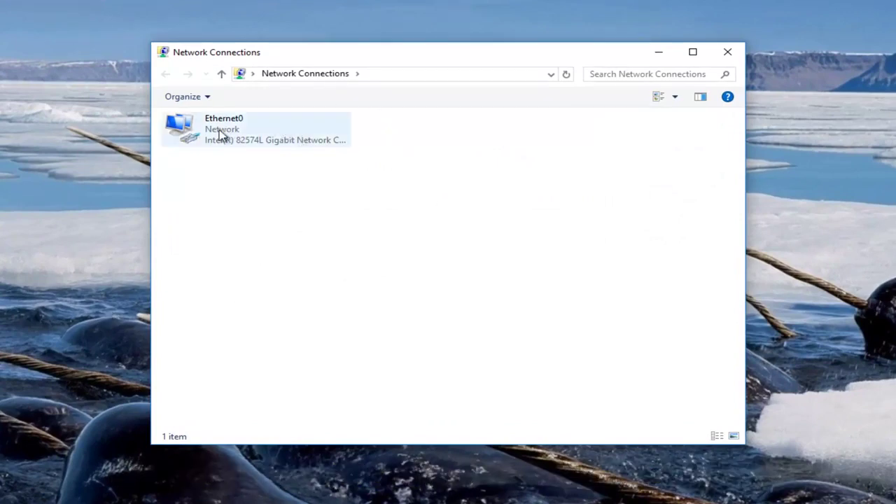
{"action": "right_click", "coordinate": [219, 130]}
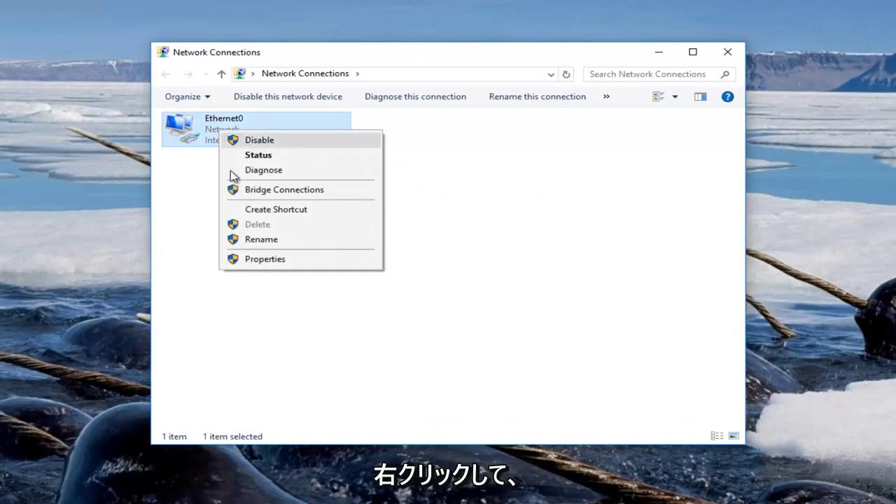
{"action": "left_click", "coordinate": [255, 260]}
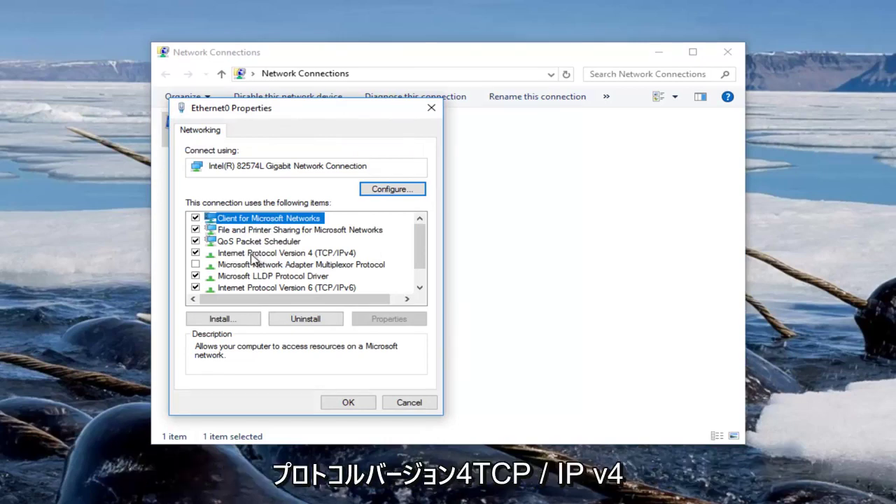
{"action": "left_click", "coordinate": [249, 254]}
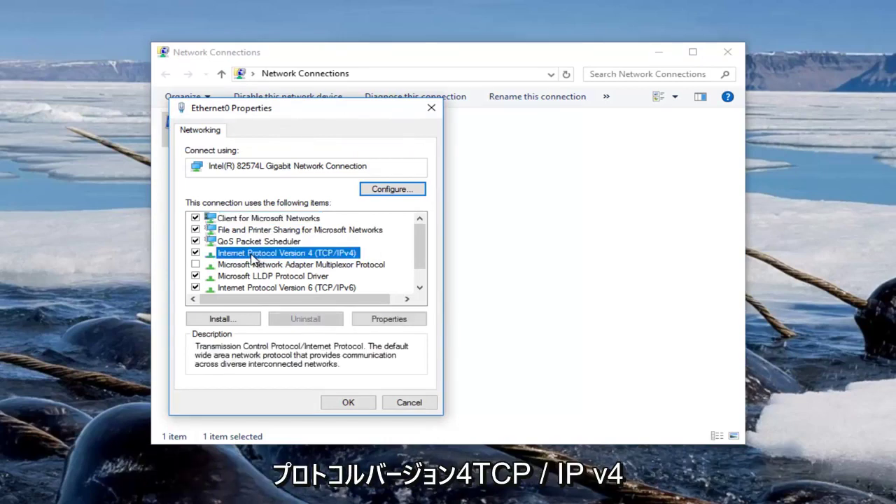
{"action": "left_click", "coordinate": [387, 321]}
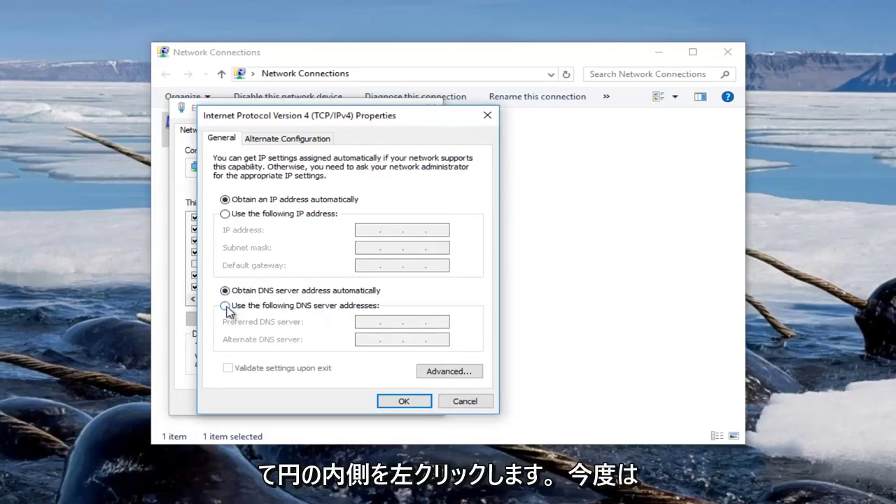
Step: Switch to manually specified DNS server addresses, with 8.8.8.8 as preferred and 8.8.4.4 as alternate server
{"action": "left_click", "coordinate": [225, 306]}
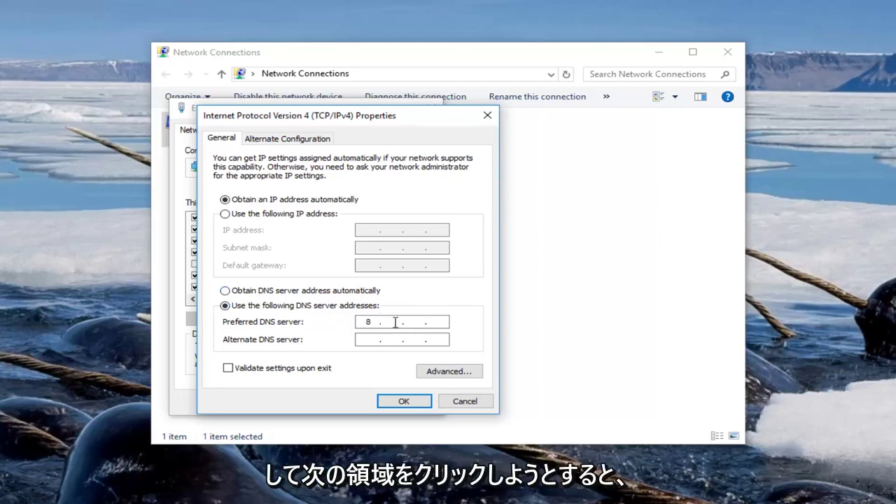
{"action": "type", "text": "8."}
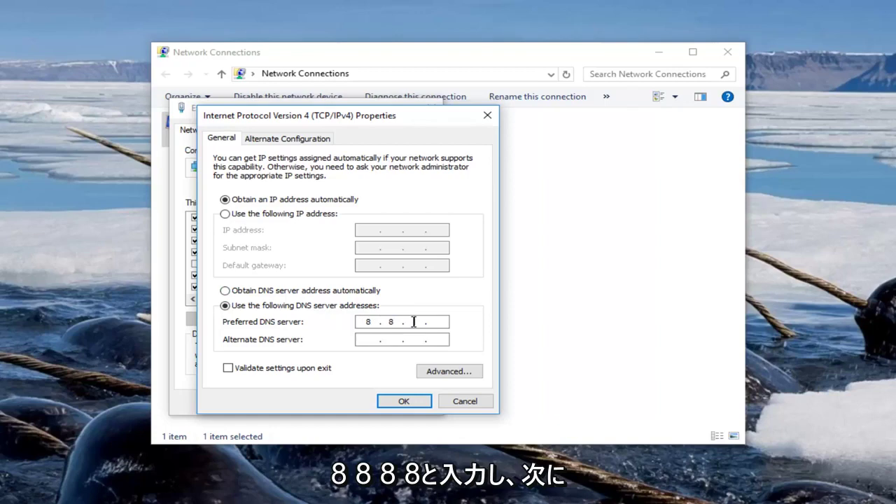
{"action": "type", "text": "8.8"}
{"action": "left_click", "coordinate": [365, 341]}
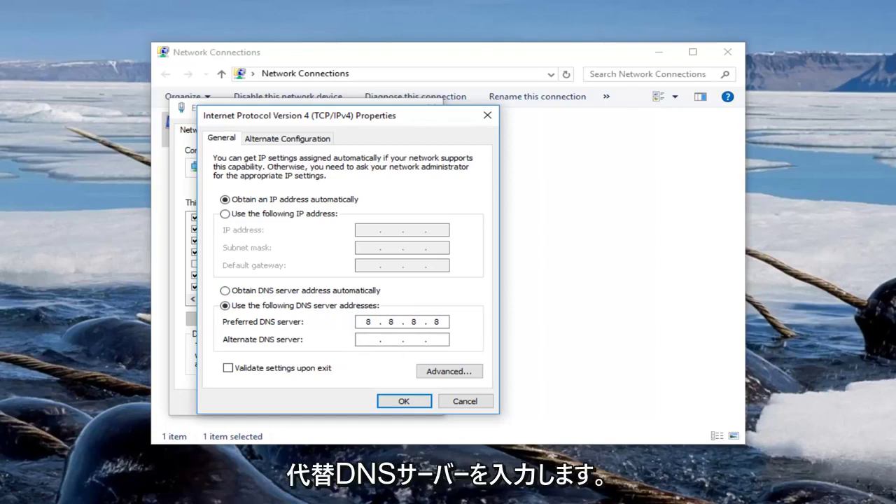
{"action": "type", "text": "8.8"}
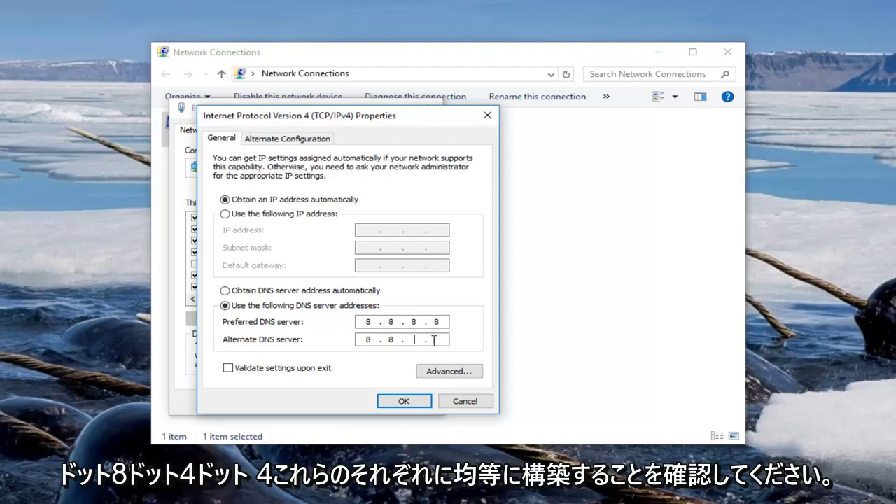
{"action": "type", "text": "4.4"}
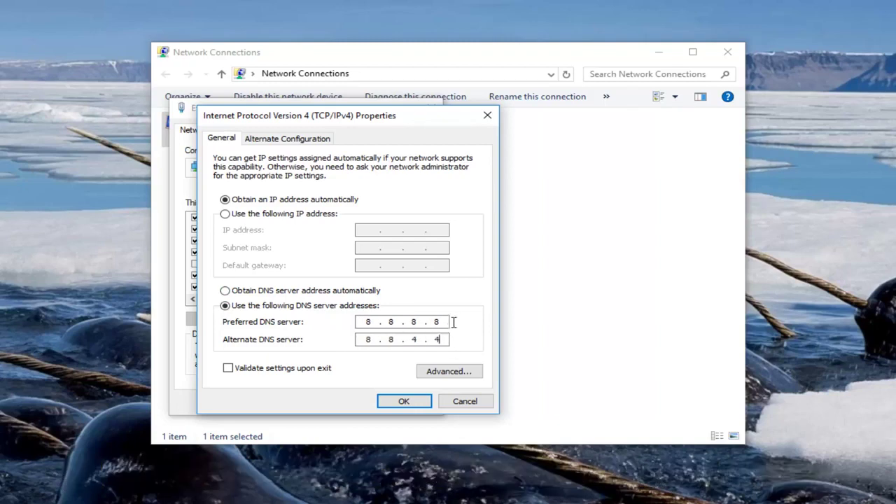
{"action": "left_click", "coordinate": [368, 321]}
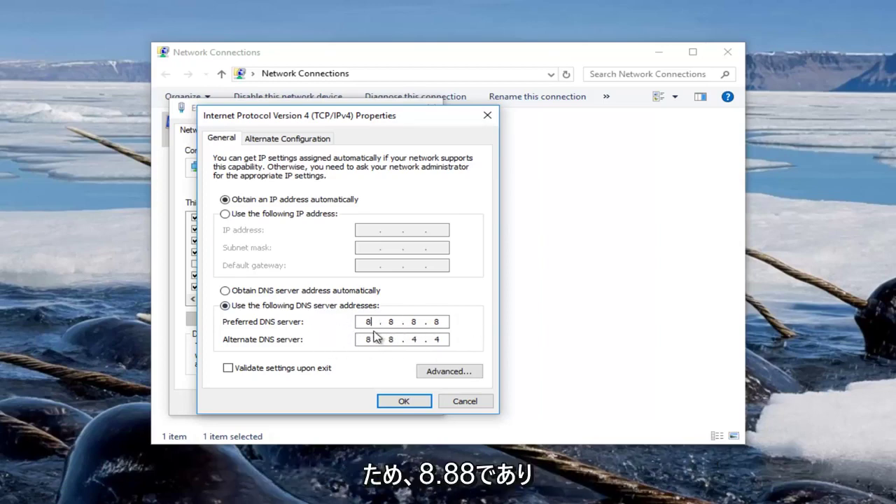
{"action": "left_click", "coordinate": [400, 321]}
{"action": "left_click", "coordinate": [446, 320]}
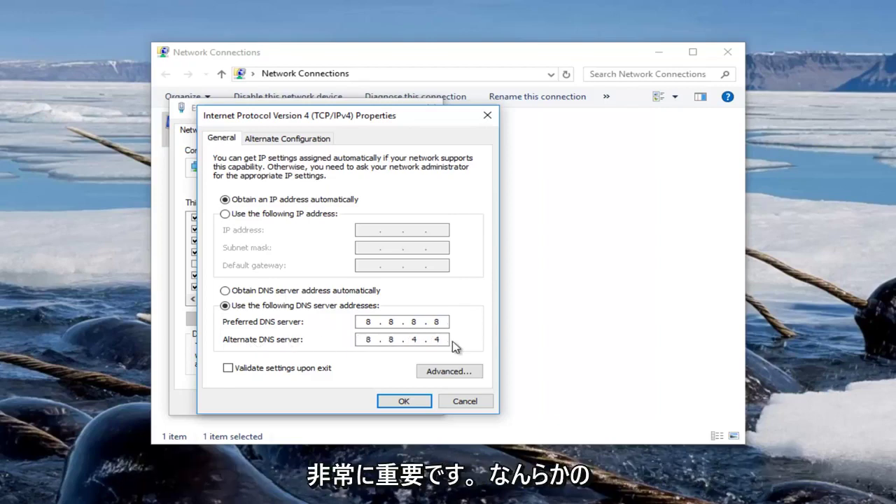
{"action": "left_click", "coordinate": [415, 340]}
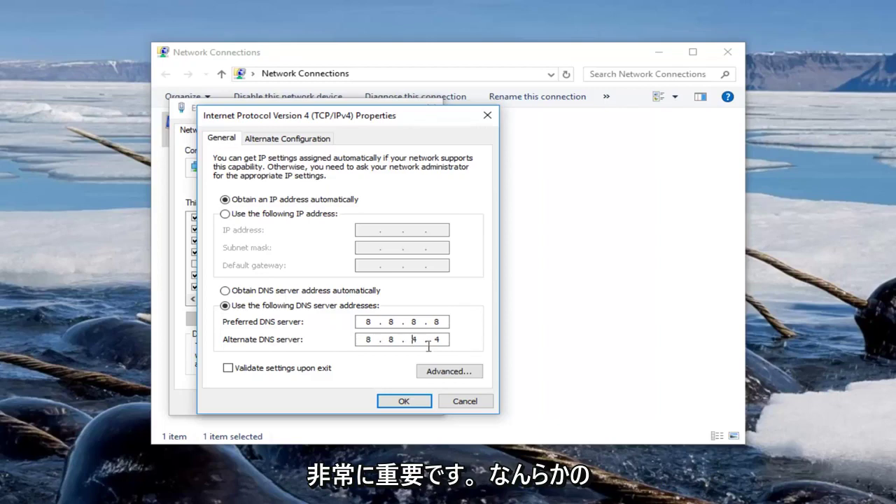
{"action": "double_click", "coordinate": [363, 319]}
{"action": "left_click", "coordinate": [365, 320]}
Step: Accept the IPv4 DNS settings, then close the Ethernet0 properties and the Network Connections window
{"action": "left_click", "coordinate": [400, 401]}
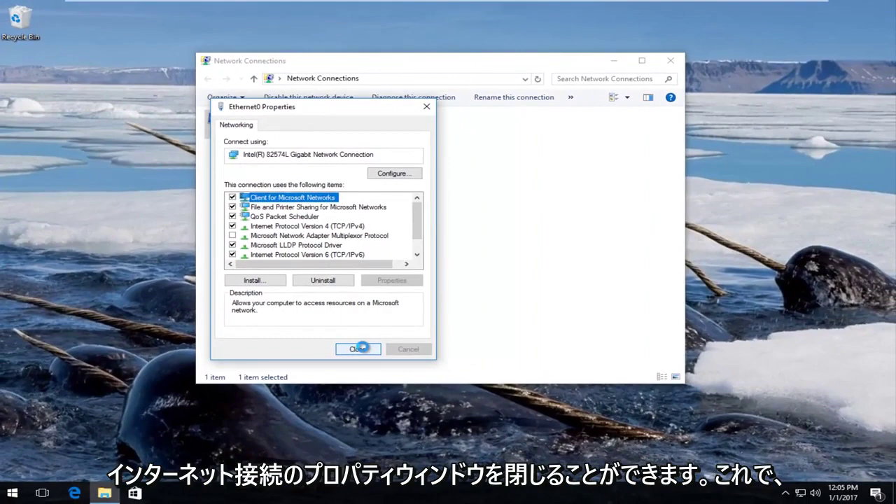
{"action": "left_click", "coordinate": [359, 376]}
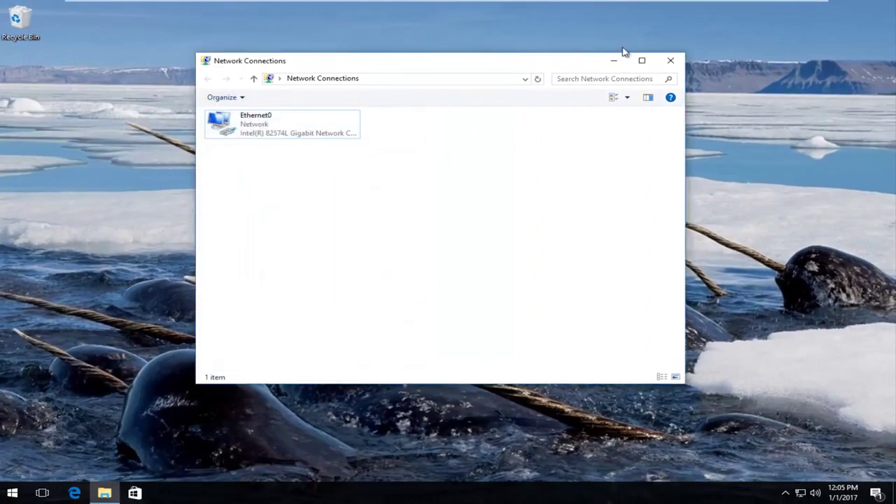
{"action": "left_click", "coordinate": [671, 62]}
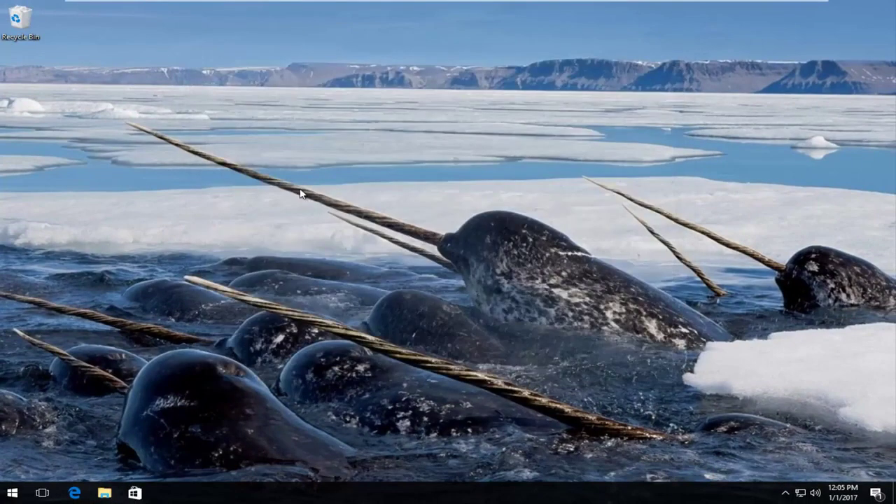